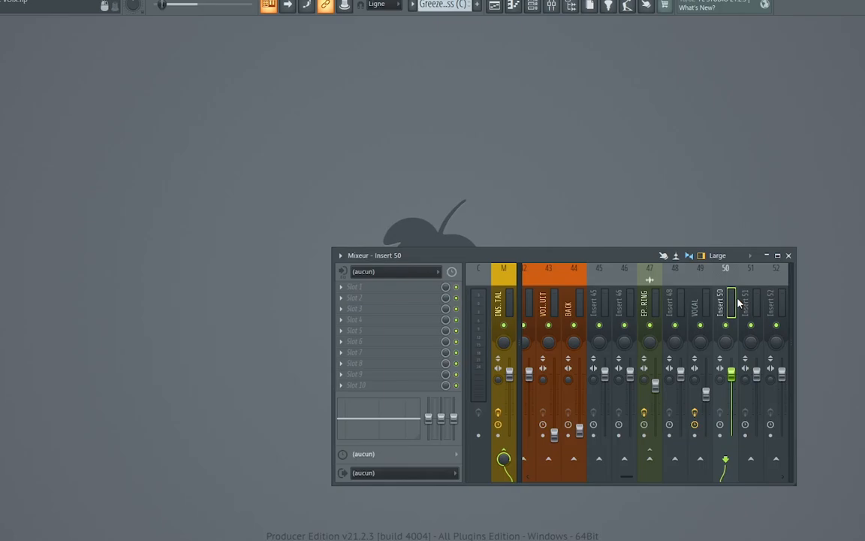
- Open NEOLD WUNDERLICH from the INSTRUMENTAL master track and arrange the plugin and mixer windows side by side
{"action": "left_click", "coordinate": [503, 301]}
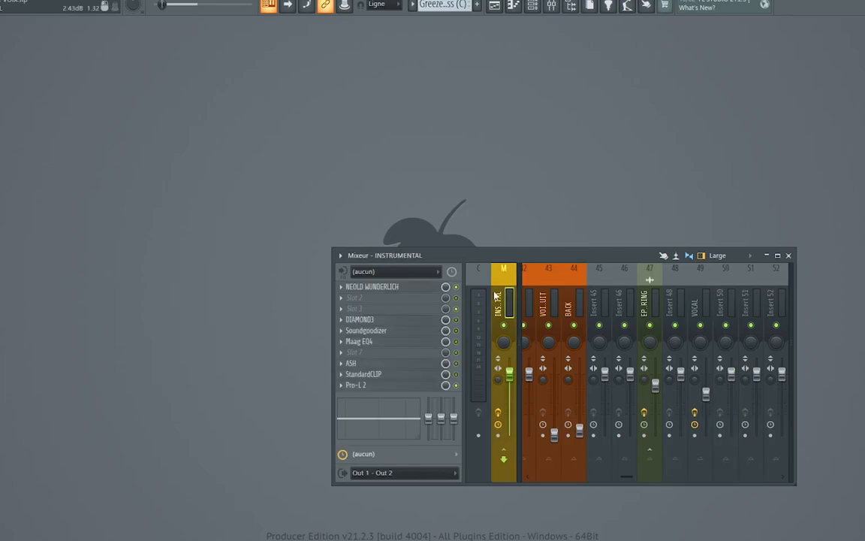
{"action": "left_click", "coordinate": [390, 295]}
{"action": "left_click_drag", "start_coordinate": [413, 263], "coordinate": [452, 349]}
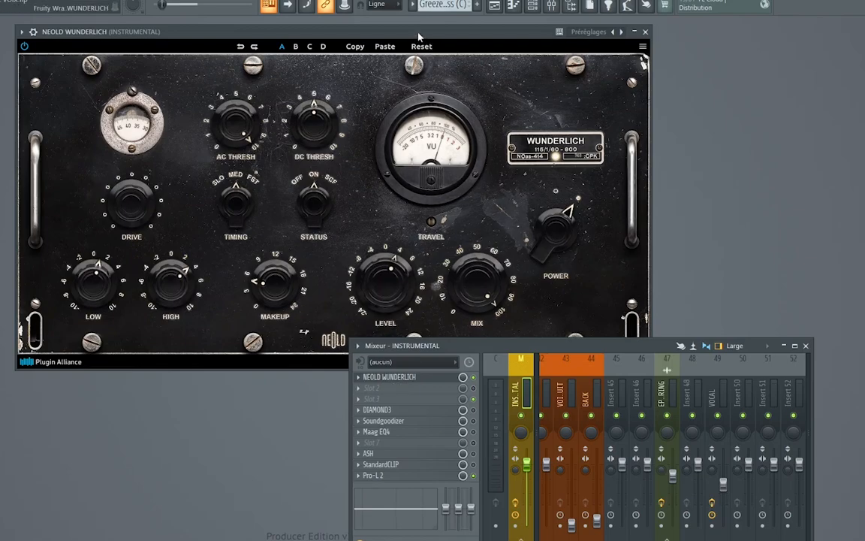
{"action": "left_click_drag", "start_coordinate": [420, 35], "coordinate": [387, 25]}
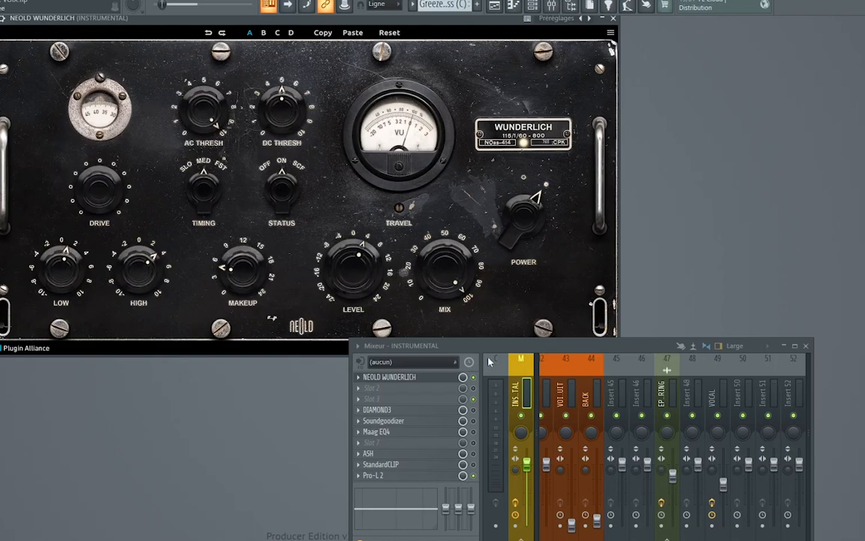
{"action": "left_click_drag", "start_coordinate": [510, 350], "coordinate": [572, 321]}
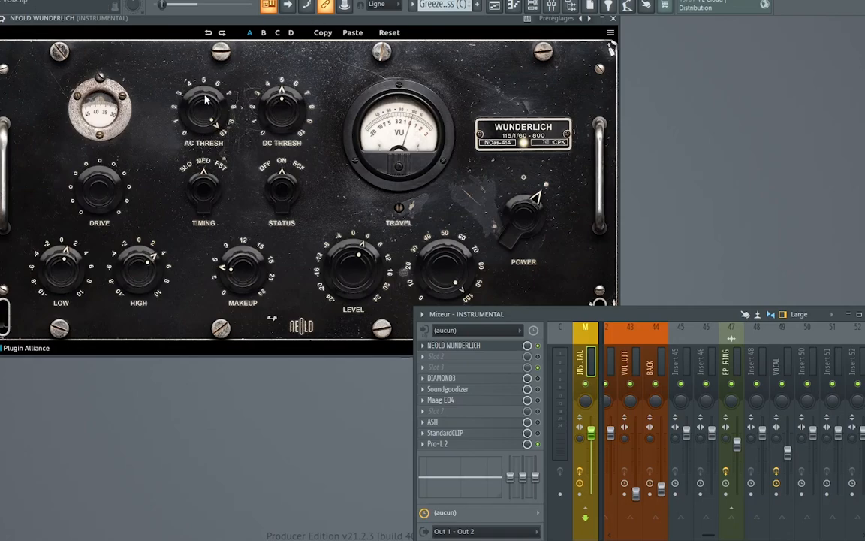
{"action": "left_click_drag", "start_coordinate": [268, 19], "coordinate": [269, 25]}
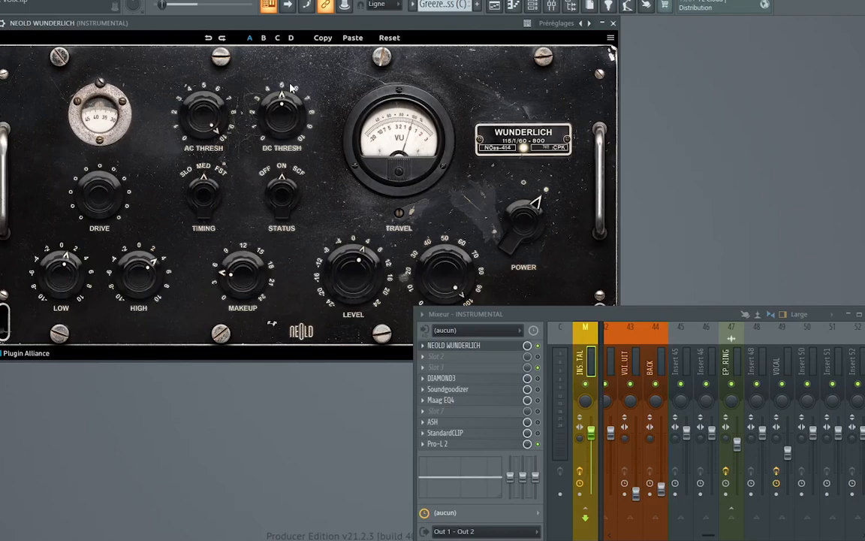
- Look at WUNDERLICH's settings slots B and D, and view the plugin's credits picture before closing it
{"action": "left_click", "coordinate": [263, 38]}
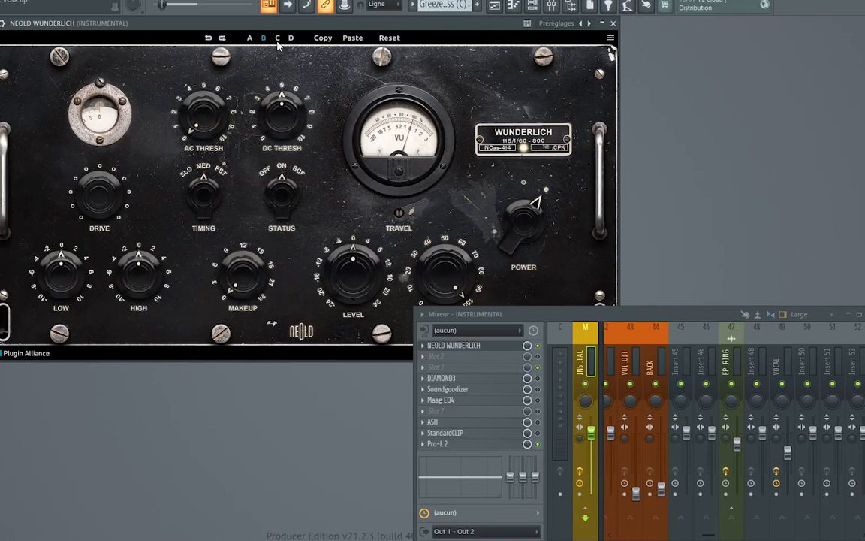
{"action": "left_click", "coordinate": [290, 38]}
{"action": "left_click_drag", "start_coordinate": [248, 21], "coordinate": [269, 30]}
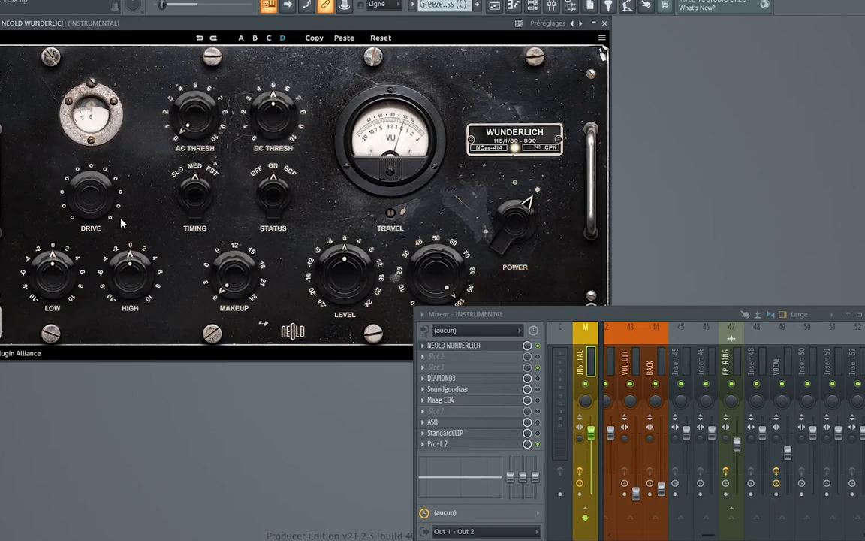
{"action": "left_click", "coordinate": [293, 336]}
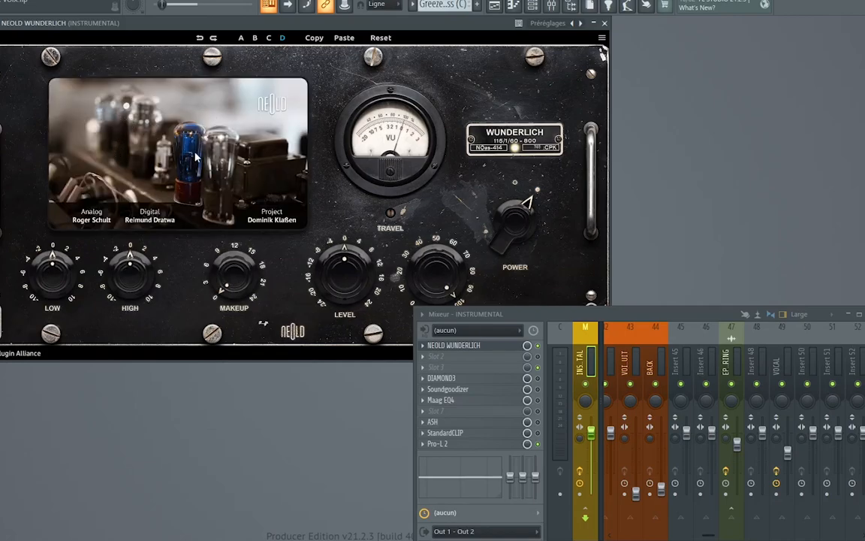
{"action": "left_click", "coordinate": [293, 332]}
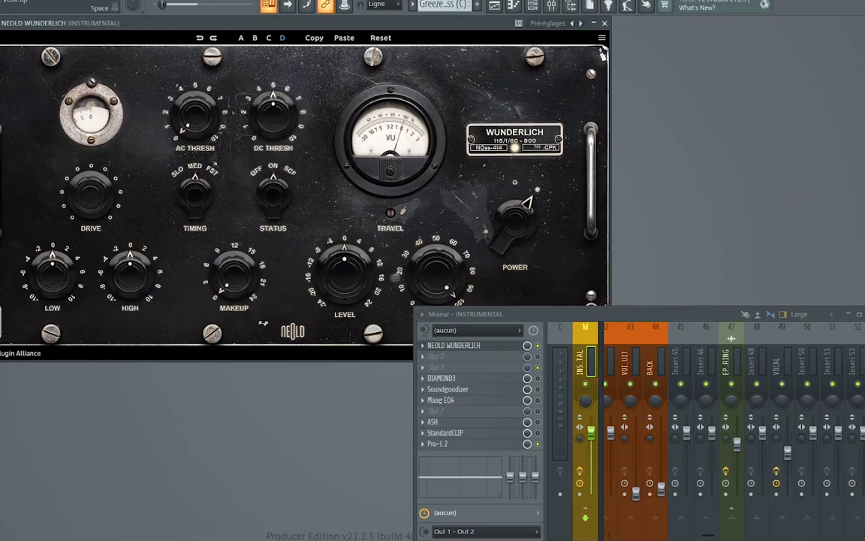
- Listen to the song with WUNDERLICH's settings A while adjusting the mixer window's height, and stop playback
{"action": "left_click_drag", "start_coordinate": [552, 306], "coordinate": [552, 173]}
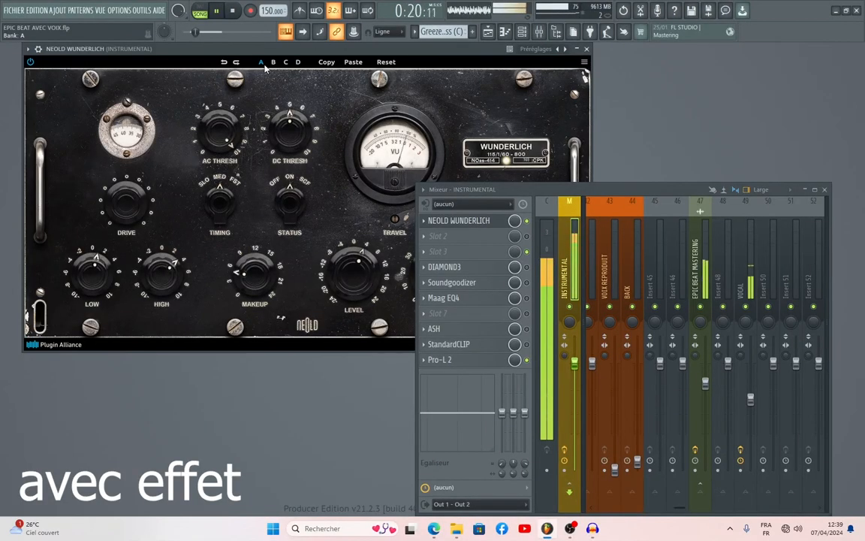
{"action": "left_click_drag", "start_coordinate": [415, 184], "coordinate": [404, 247]}
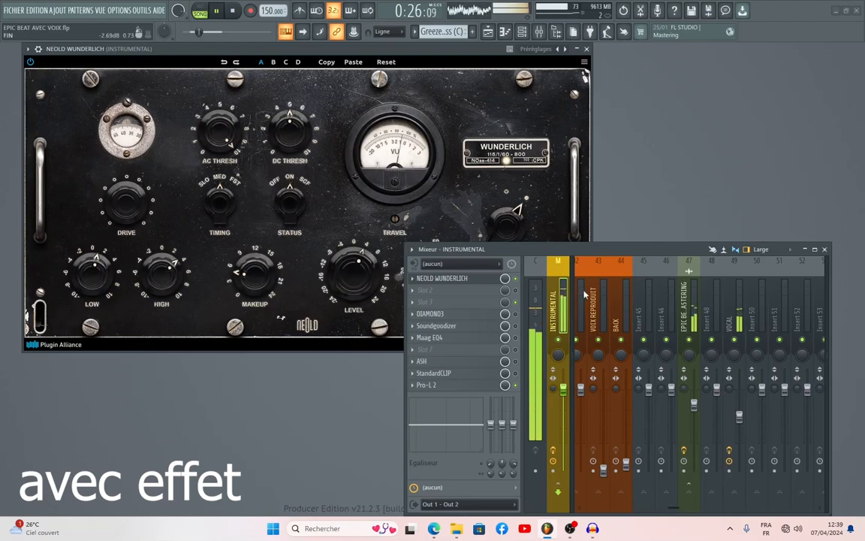
{"action": "left_click_drag", "start_coordinate": [508, 222], "coordinate": [508, 233]}
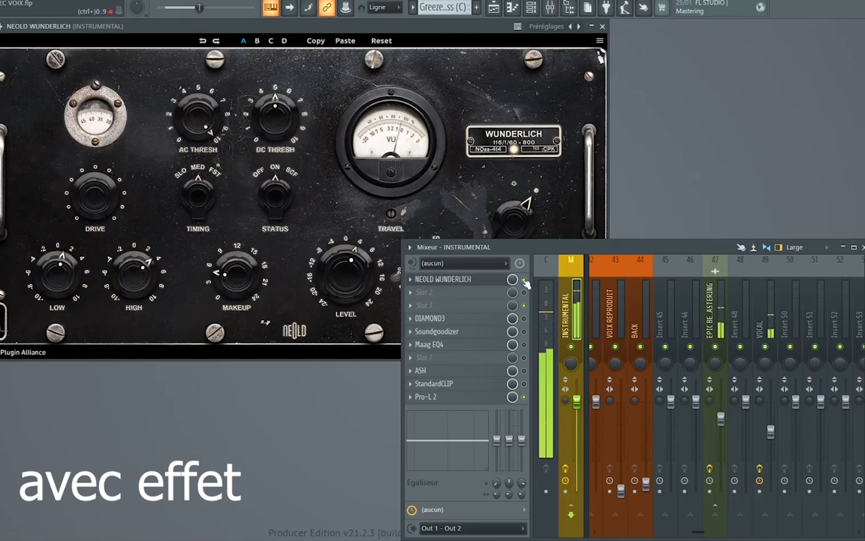
{"action": "key", "text": "space"}
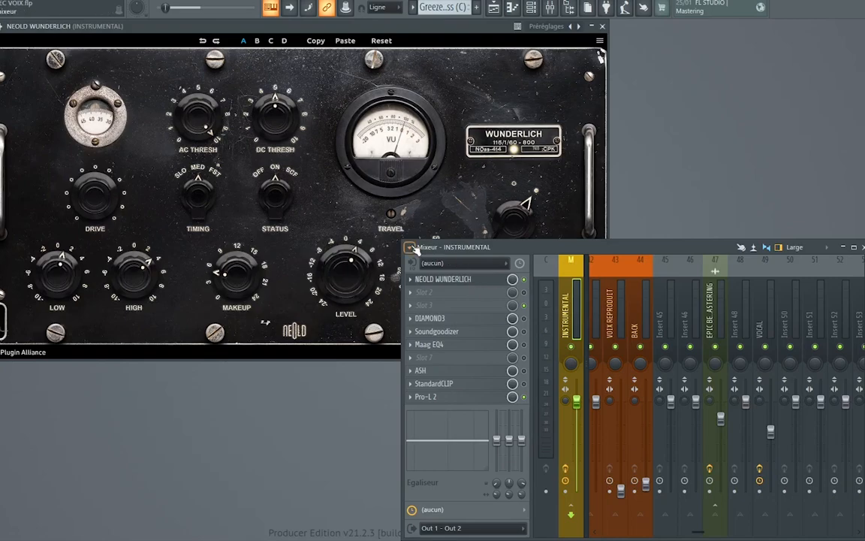
- Switch WUNDERLICH to settings B and resize the mixer so that it no longer covers the plugin
{"action": "left_click", "coordinate": [257, 42]}
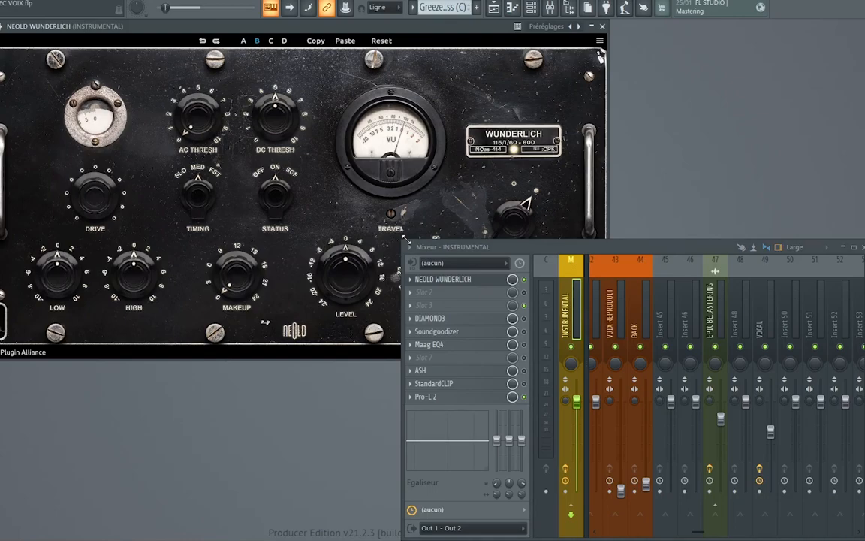
{"action": "left_click_drag", "start_coordinate": [404, 242], "coordinate": [617, 30]}
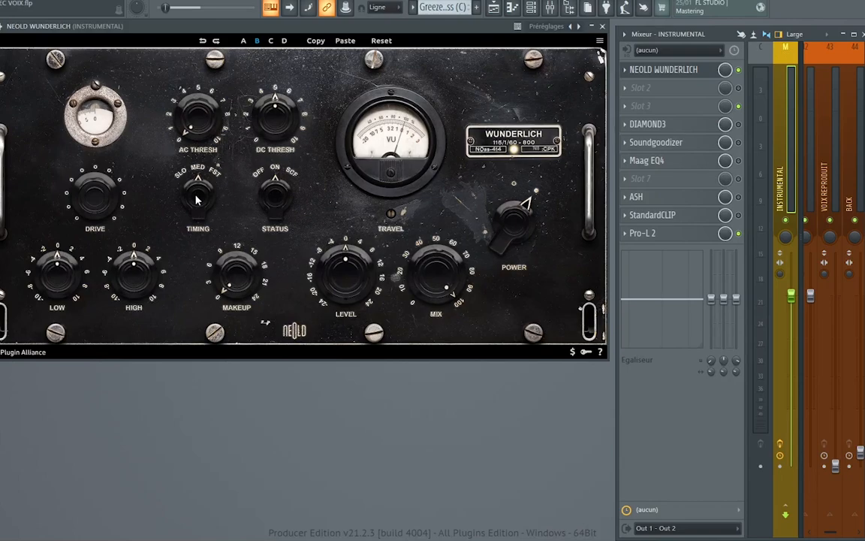
- Play the song while raising WUNDERLICH's Drive to 40.0 dB and bringing it back to 0.0 dB, and stop playback
{"action": "key", "text": "space"}
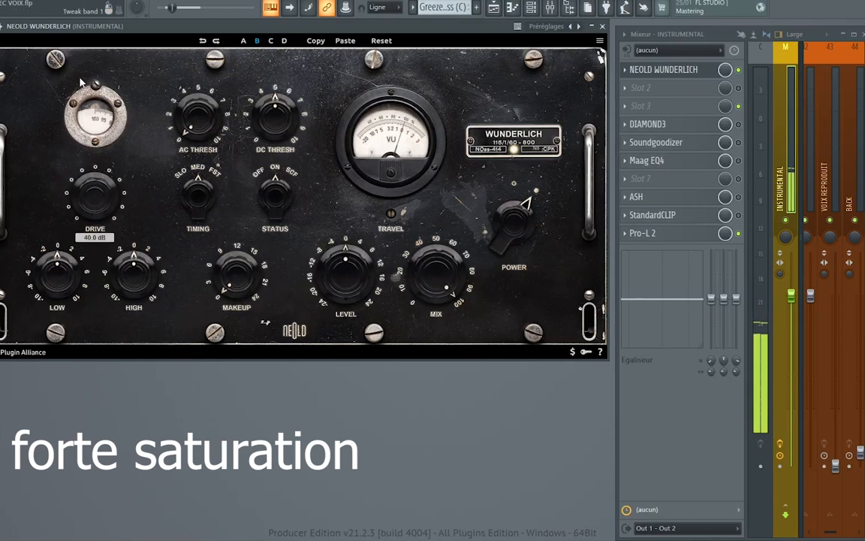
{"action": "left_click_drag", "start_coordinate": [102, 211], "coordinate": [123, 387]}
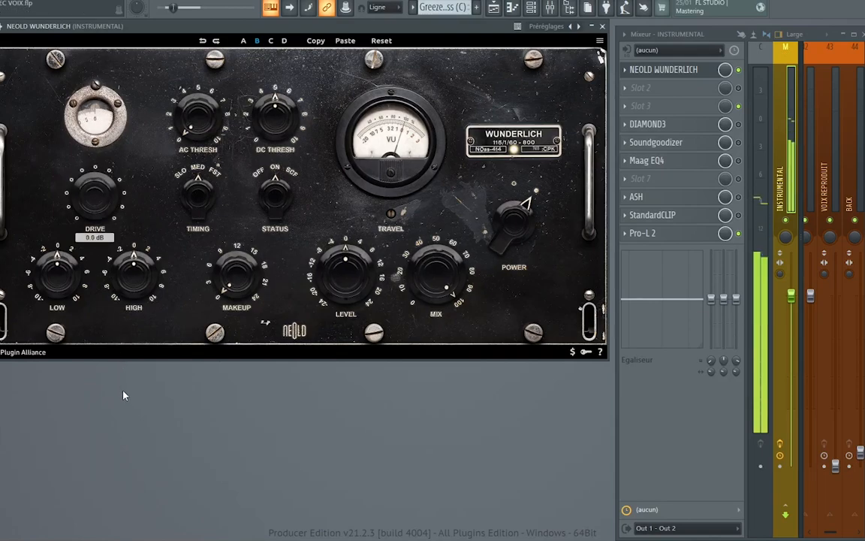
{"action": "key", "text": "space"}
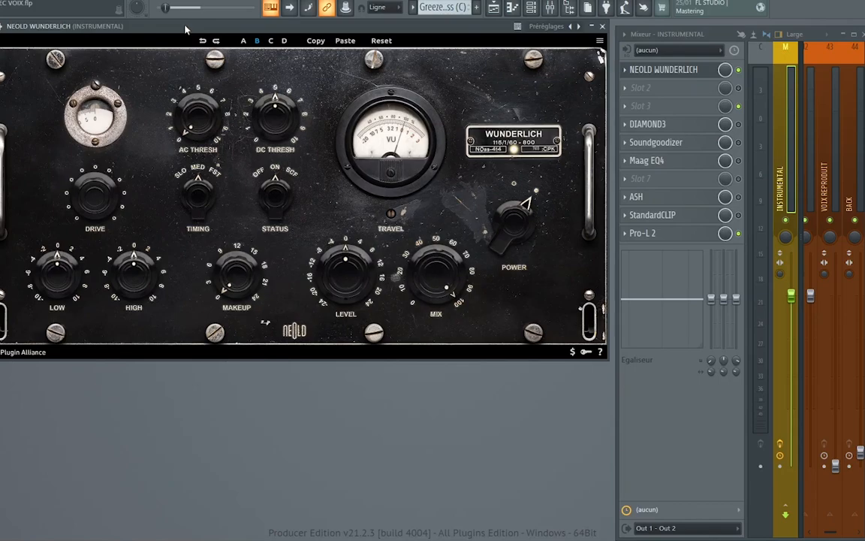
- Load Fruity Limiter into slot 2 of the INSTRUMENTAL track and place its window below the WUNDERLICH controls
{"action": "left_click", "coordinate": [628, 89]}
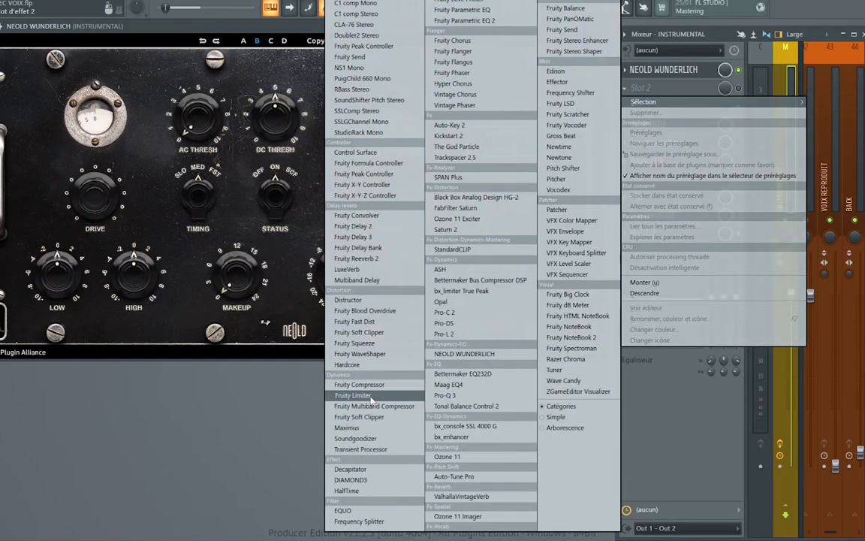
{"action": "left_click", "coordinate": [334, 360]}
{"action": "left_click_drag", "start_coordinate": [415, 42], "coordinate": [241, 350]}
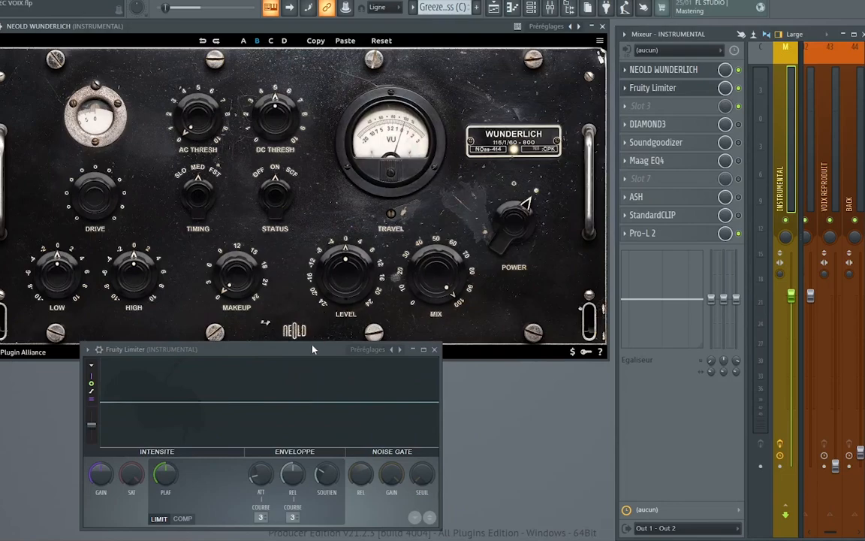
{"action": "left_click_drag", "start_coordinate": [314, 341], "coordinate": [295, 347]}
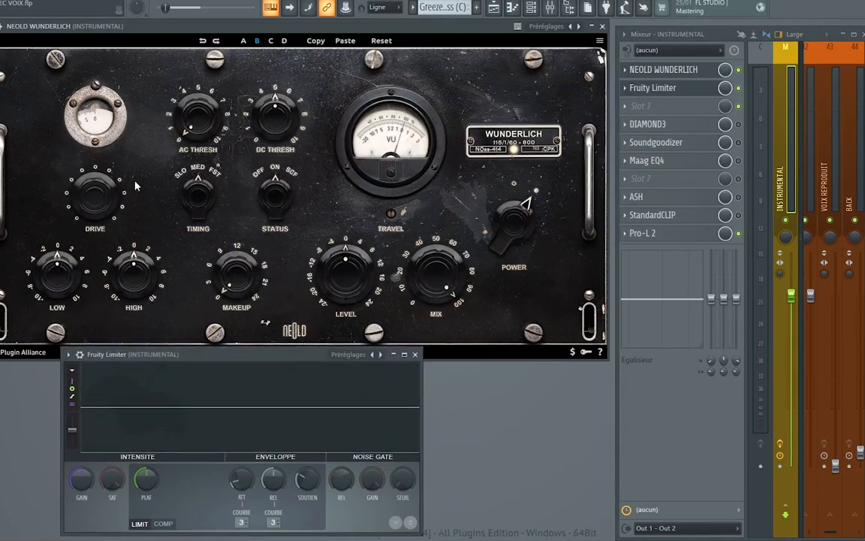
- Start playback and enlarge the Fruity Limiter window, keeping WUNDERLICH's Drive and threshold knobs uncovered
{"action": "key", "text": "space"}
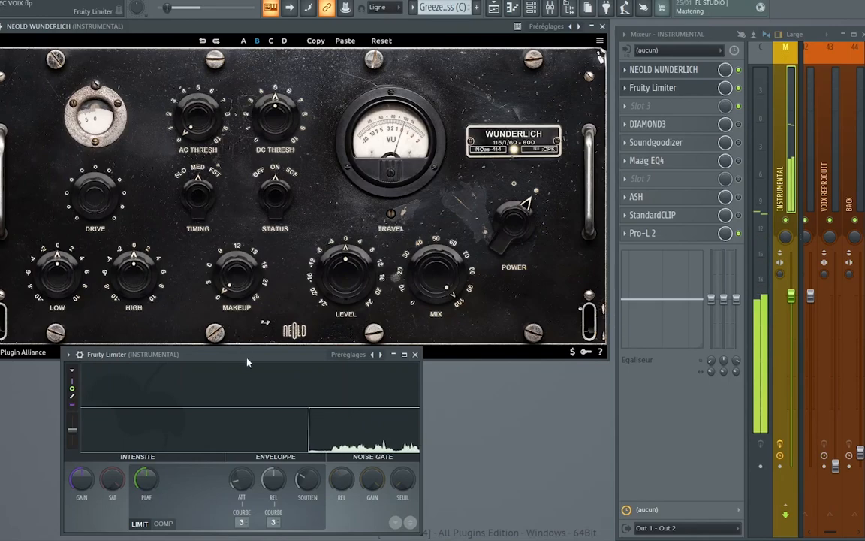
{"action": "left_click_drag", "start_coordinate": [249, 355], "coordinate": [176, 233]}
{"action": "left_click_drag", "start_coordinate": [347, 415], "coordinate": [509, 526]}
{"action": "left_click_drag", "start_coordinate": [372, 235], "coordinate": [371, 251]}
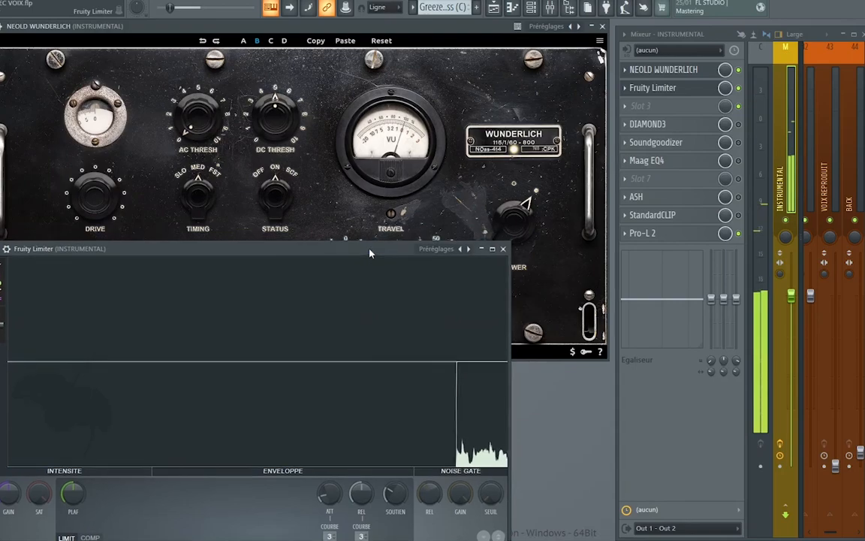
- Alternate WUNDERLICH's Drive between 40.0 dB and a moderate amount of about 29.0 dB to compare the saturation
{"action": "left_click_drag", "start_coordinate": [93, 204], "coordinate": [85, 23]}
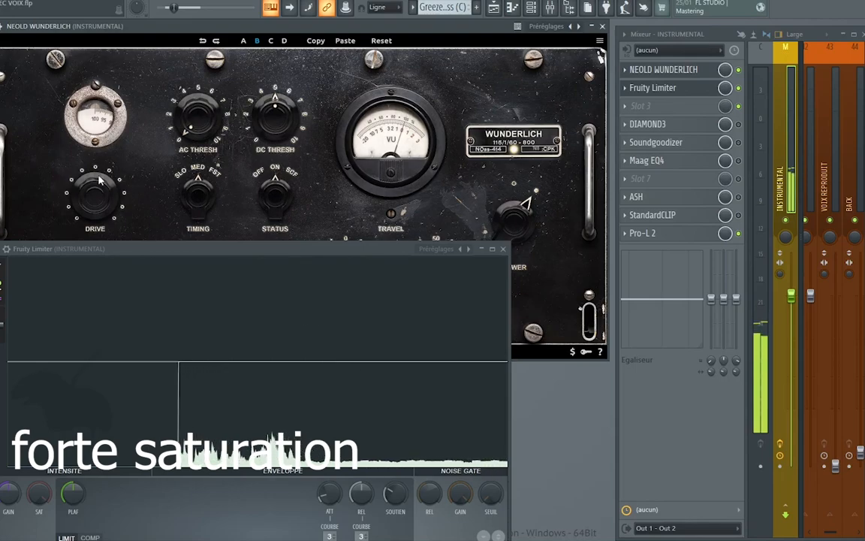
{"action": "left_click_drag", "start_coordinate": [93, 193], "coordinate": [95, 236]}
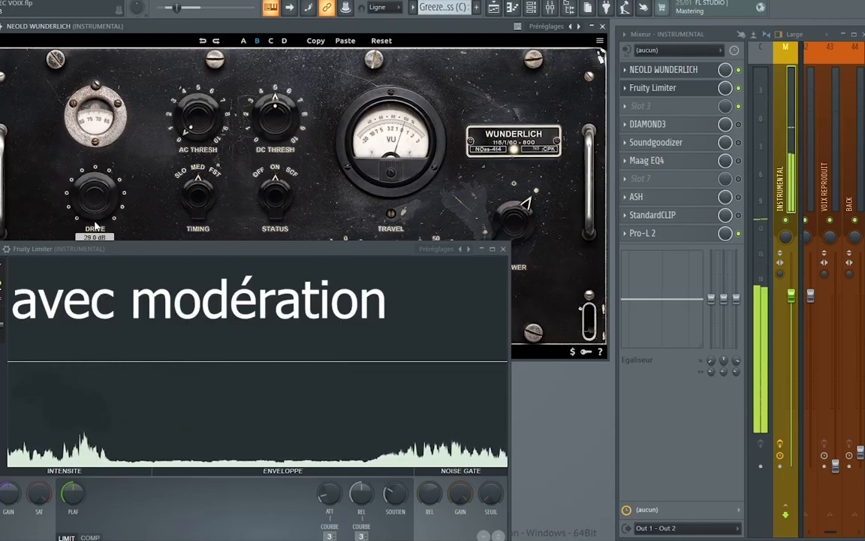
{"action": "left_click_drag", "start_coordinate": [94, 236], "coordinate": [100, 145]}
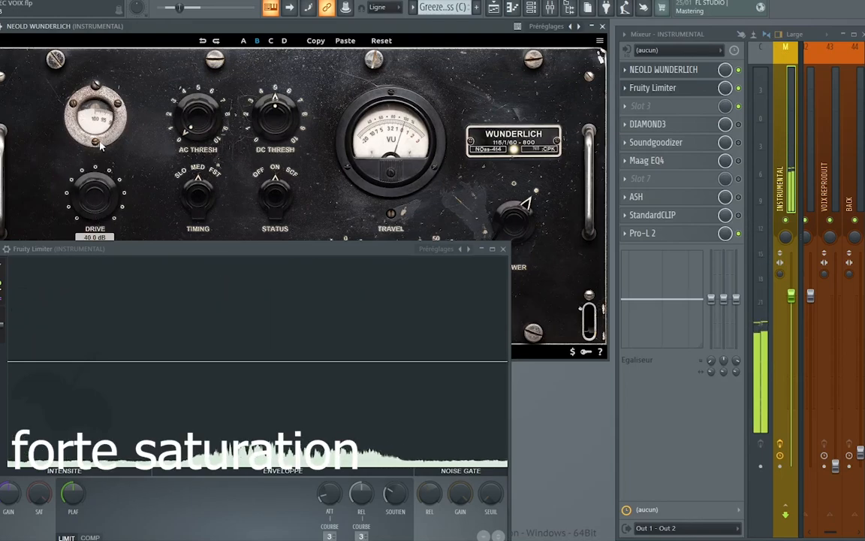
{"action": "left_click_drag", "start_coordinate": [100, 145], "coordinate": [100, 230]}
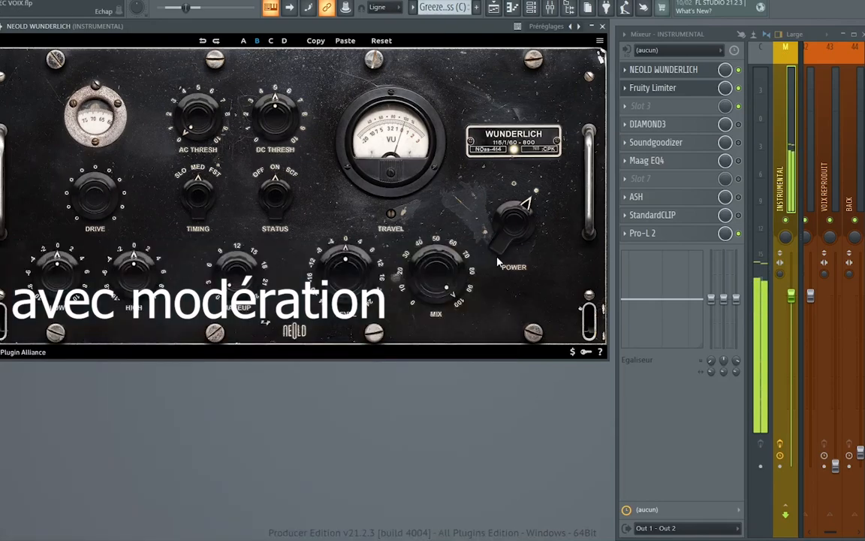
- Close and reopen Fruity Limiter, test WUNDERLICH's Drive at 40.0 dB, and set it to 25.6 dB
{"action": "left_click", "coordinate": [503, 248]}
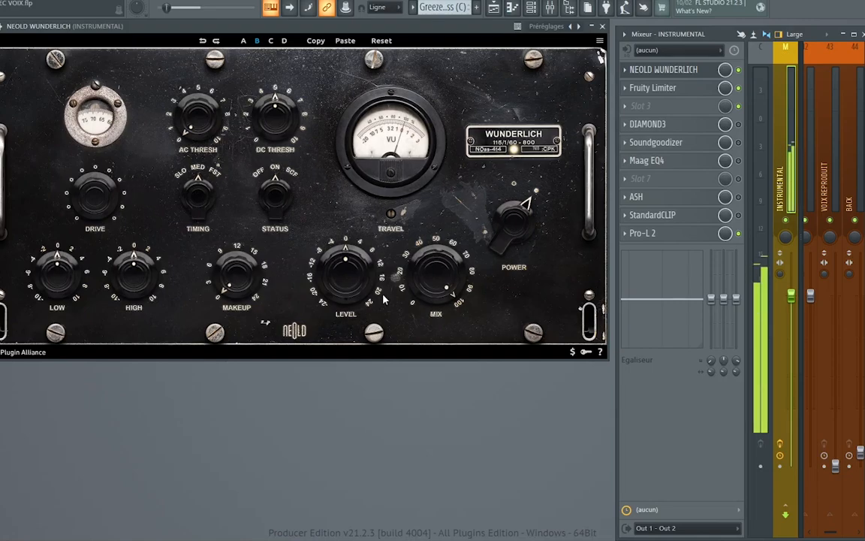
{"action": "left_click", "coordinate": [685, 97]}
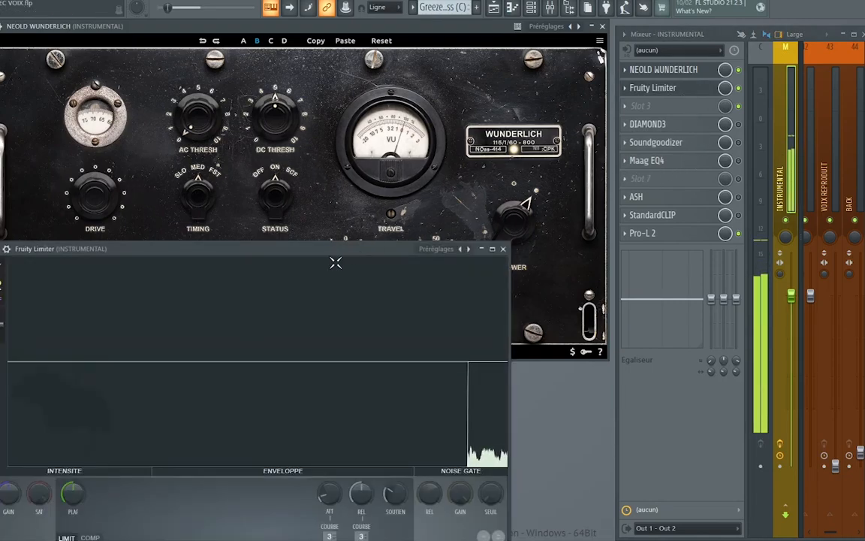
{"action": "left_click", "coordinate": [98, 200]}
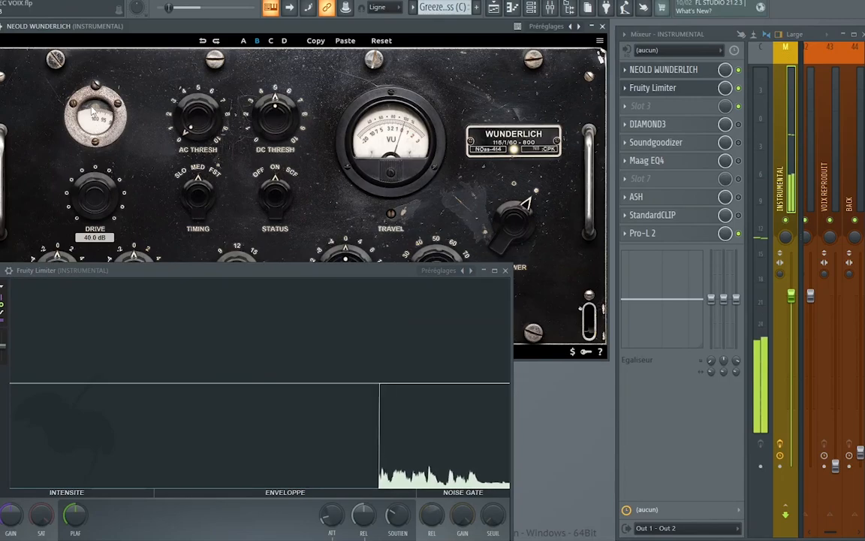
{"action": "left_click_drag", "start_coordinate": [97, 55], "coordinate": [114, 293]}
{"action": "left_click_drag", "start_coordinate": [87, 216], "coordinate": [95, 137]}
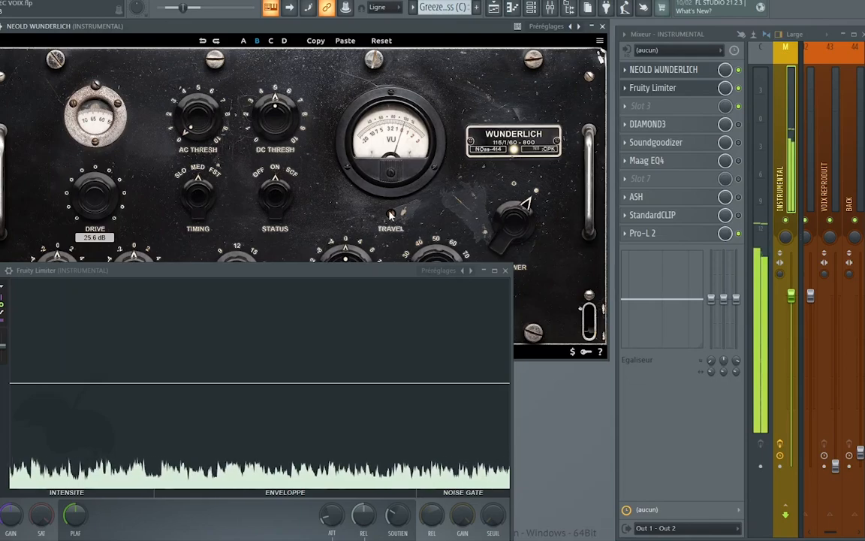
- Close and reopen Fruity Limiter, and set WUNDERLICH's AC Thresh to about 4.9 and DC Thresh to about 8
{"action": "left_click", "coordinate": [505, 272]}
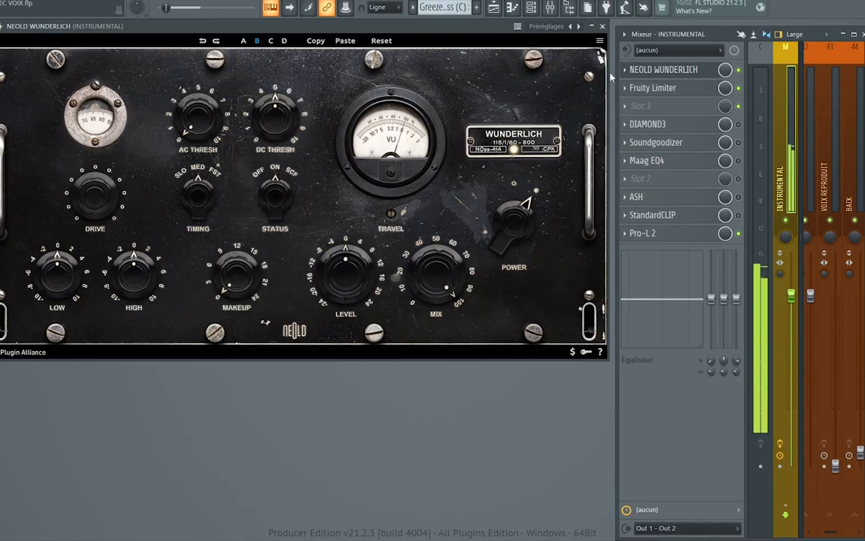
{"action": "left_click", "coordinate": [652, 88]}
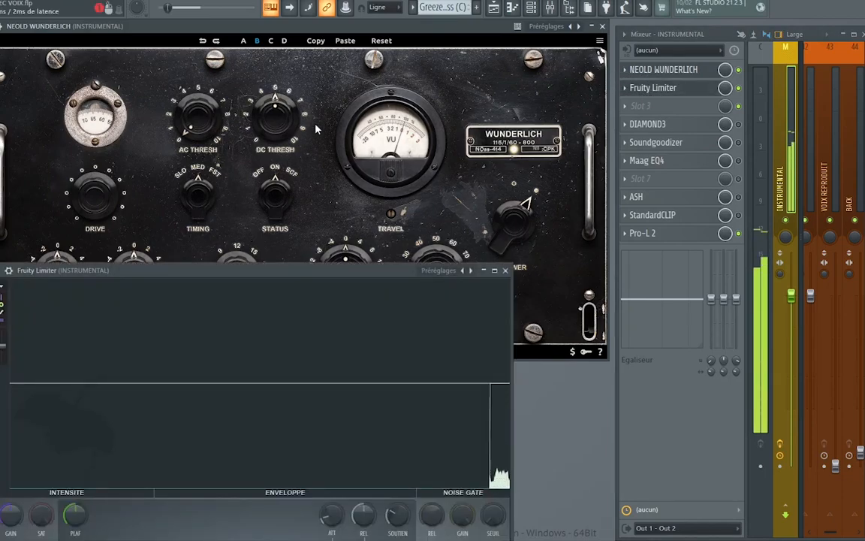
{"action": "left_click_drag", "start_coordinate": [214, 96], "coordinate": [218, 42]}
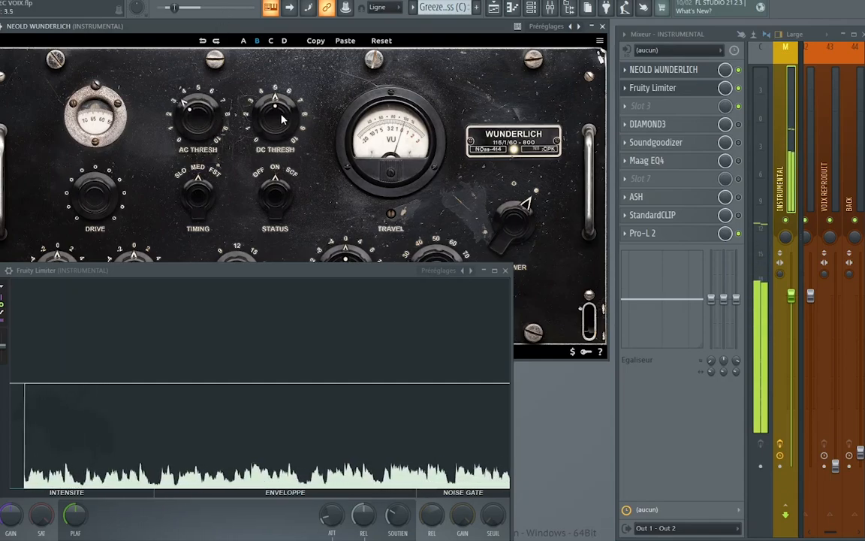
{"action": "mouse_move", "coordinate": [274, 85]}
{"action": "left_mouse_down"}
{"action": "mouse_move", "coordinate": [275, 64]}
{"action": "mouse_move", "coordinate": [268, 88]}
{"action": "mouse_move", "coordinate": [268, 74]}
{"action": "left_mouse_up"}
{"action": "left_click_drag", "start_coordinate": [198, 112], "coordinate": [200, 106]}
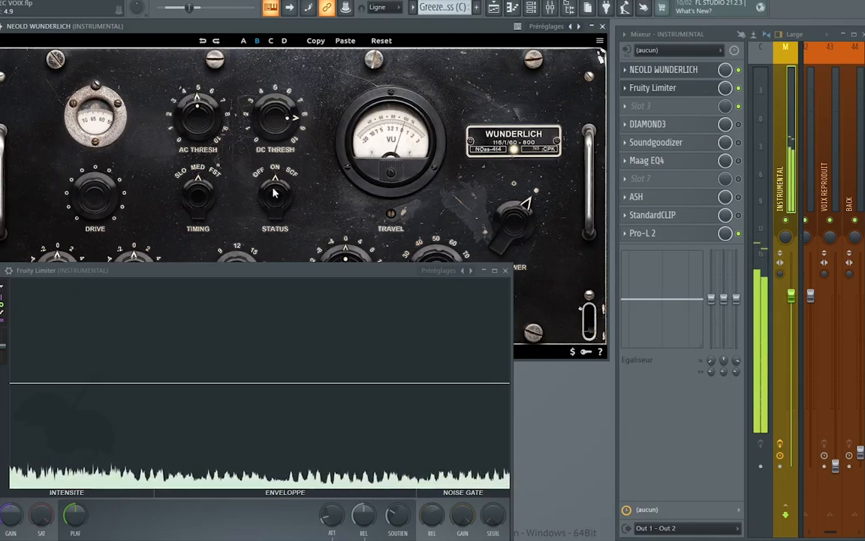
- Switch WUNDERLICH's Status to Off to compare the uncompressed signal, and set it to SCF
{"action": "left_click_drag", "start_coordinate": [274, 194], "coordinate": [274, 128]}
{"action": "left_click_drag", "start_coordinate": [272, 174], "coordinate": [271, 230]}
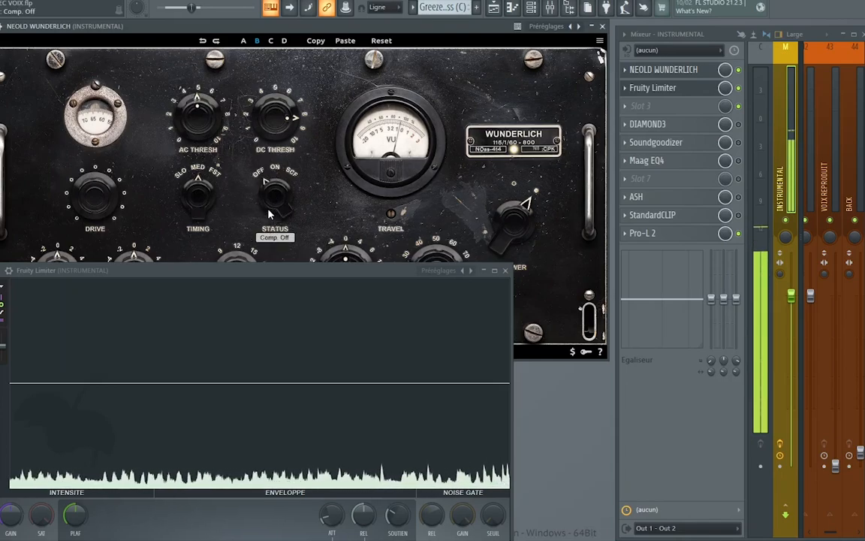
{"action": "left_click_drag", "start_coordinate": [277, 177], "coordinate": [292, 27]}
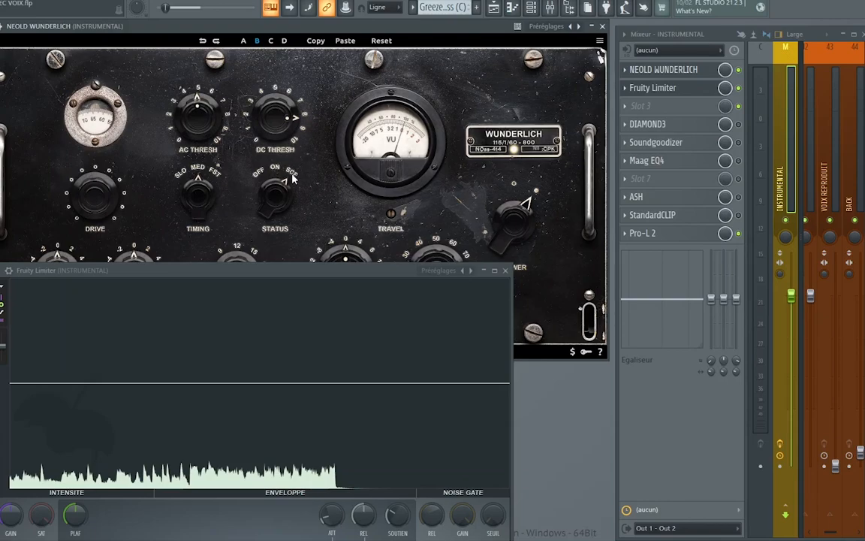
- Load Pro-C 2 into the empty effect slot 3 of the INSTRUMENTAL track and close Fruity Limiter
{"action": "left_click", "coordinate": [635, 109]}
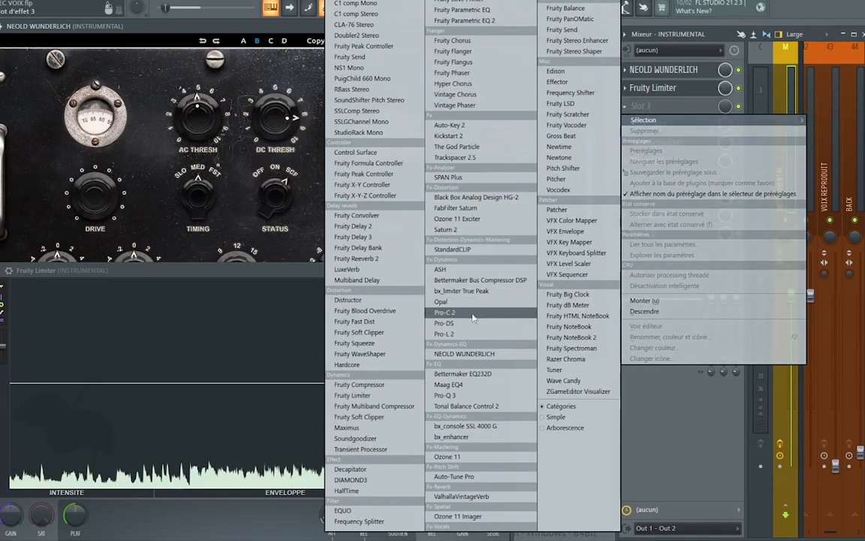
{"action": "left_click", "coordinate": [447, 312]}
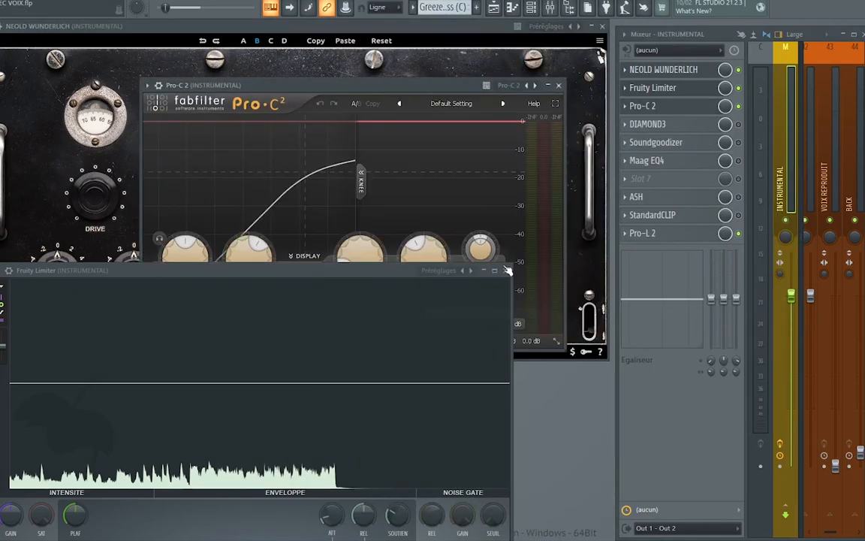
{"action": "left_click", "coordinate": [506, 272]}
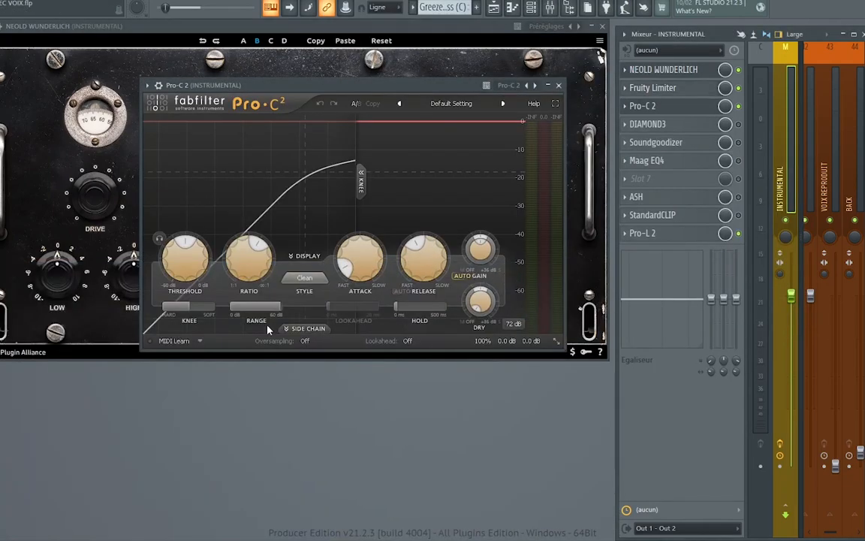
- Enable the low-cut filter in Pro-C 2's side chain, raise its frequency to about 442 Hz, and close the plugin window
{"action": "left_click", "coordinate": [308, 329]}
{"action": "left_click", "coordinate": [301, 381]}
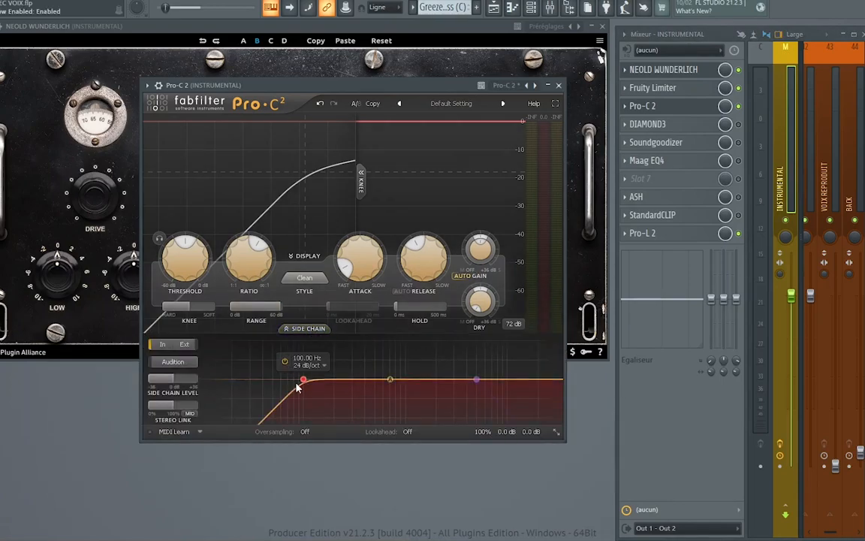
{"action": "left_click_drag", "start_coordinate": [303, 384], "coordinate": [368, 392]}
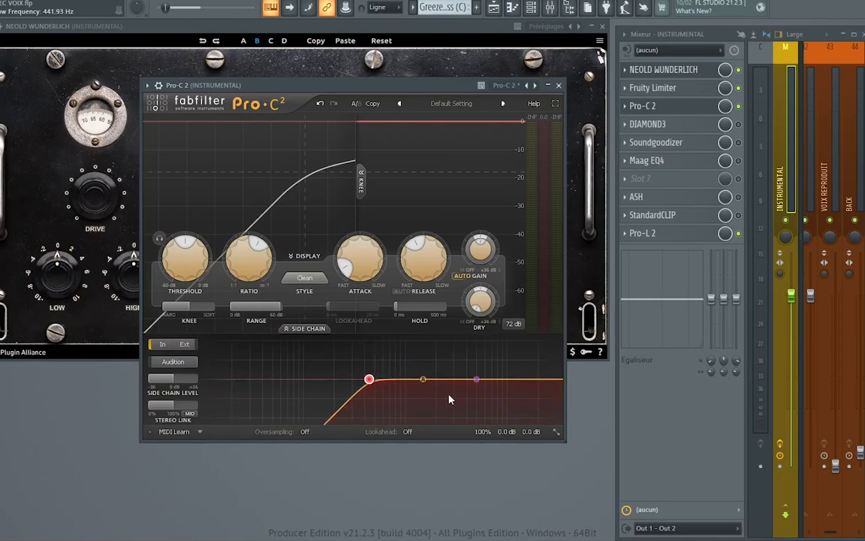
{"action": "mouse_move", "coordinate": [425, 376]}
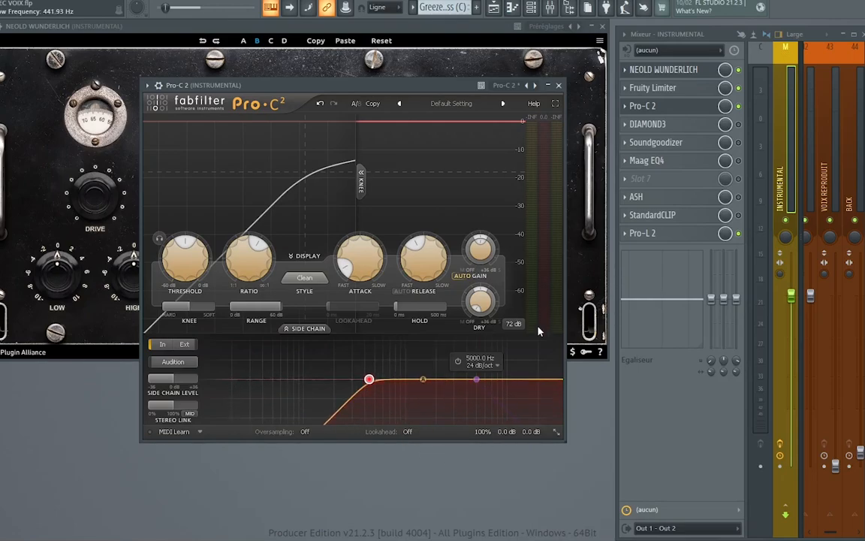
{"action": "left_click", "coordinate": [558, 85]}
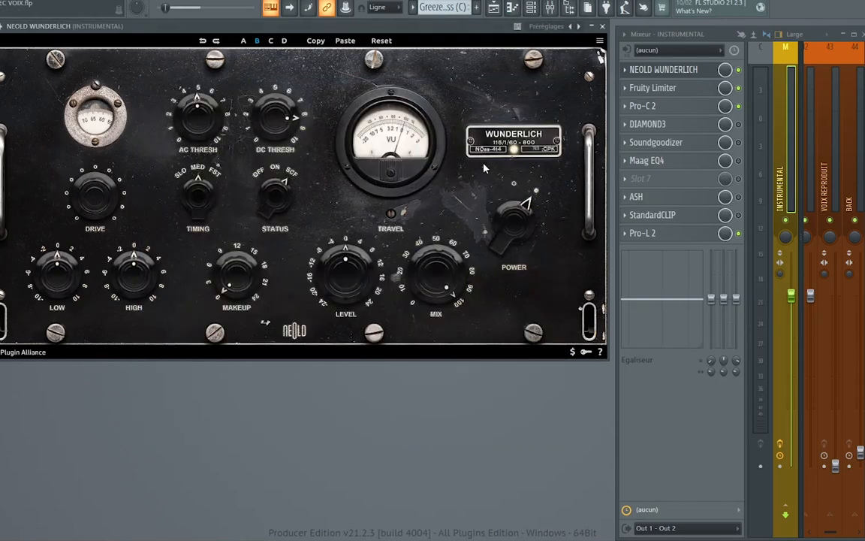
- Remove Pro-C 2 from effect slot 3 of the INSTRUMENTAL track
{"action": "left_click", "coordinate": [625, 89]}
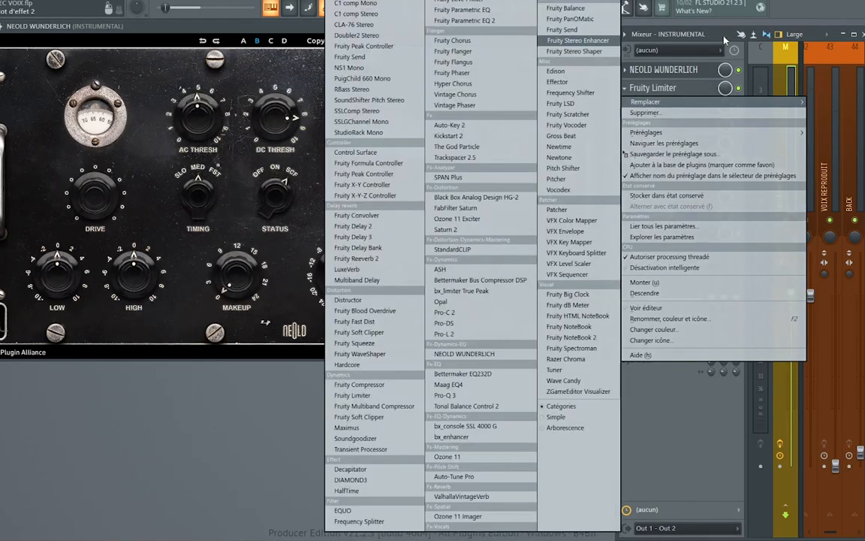
{"action": "left_click", "coordinate": [728, 35]}
{"action": "left_click", "coordinate": [628, 110]}
{"action": "left_click", "coordinate": [650, 129]}
{"action": "left_click", "coordinate": [462, 300]}
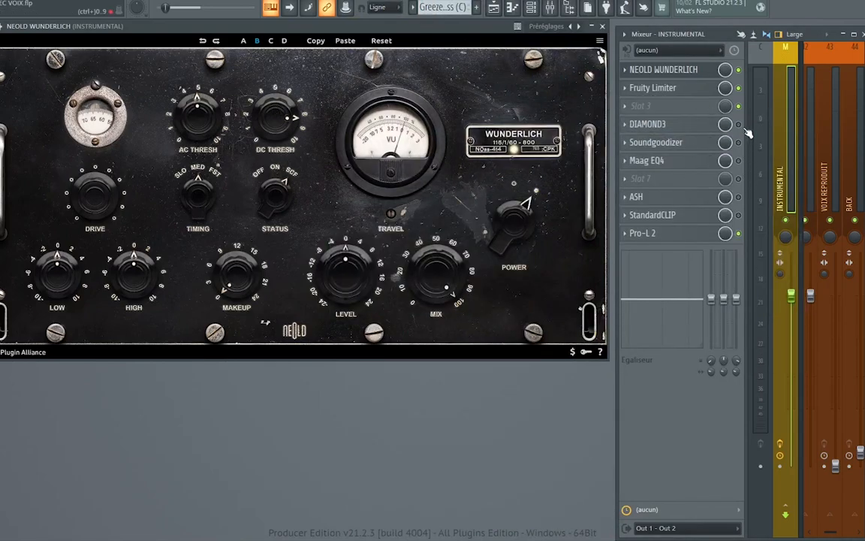
- Reopen Fruity Limiter below WUNDERLICH's knobs and cycle Timing through Slow, Medium and Fast, ending on Slow
{"action": "left_click", "coordinate": [679, 94]}
{"action": "left_click_drag", "start_coordinate": [272, 263], "coordinate": [300, 324]}
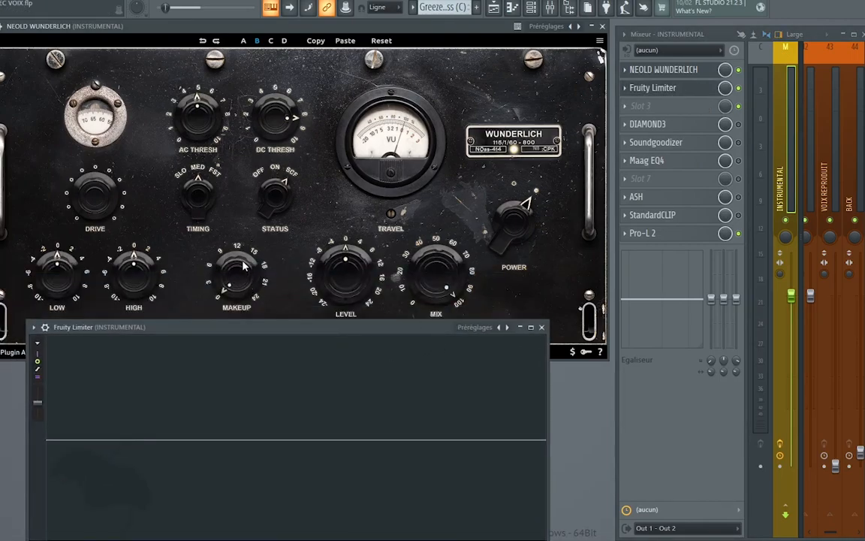
{"action": "left_click", "coordinate": [213, 171]}
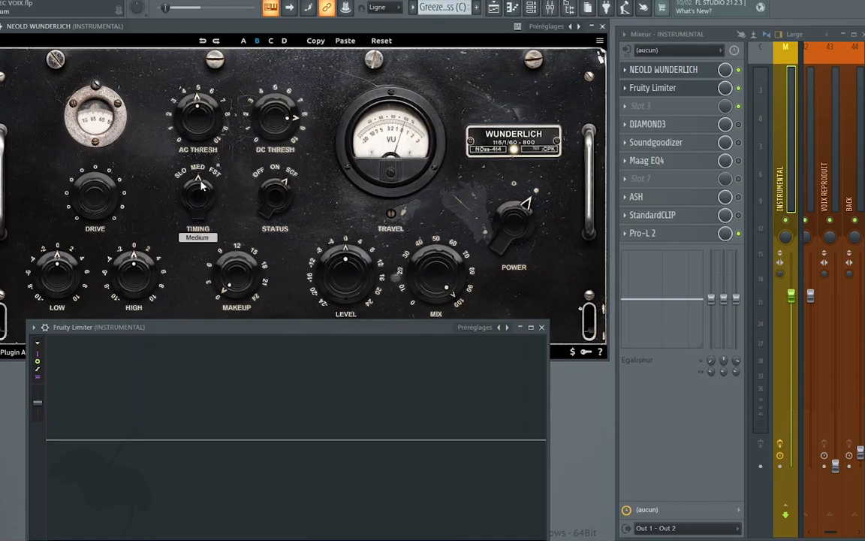
{"action": "left_click_drag", "start_coordinate": [197, 105], "coordinate": [186, 234]}
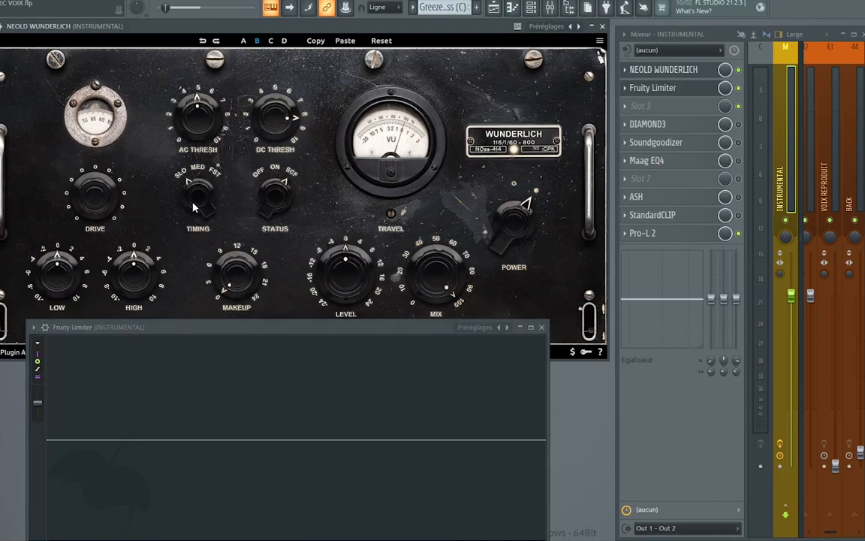
{"action": "mouse_move", "coordinate": [200, 197]}
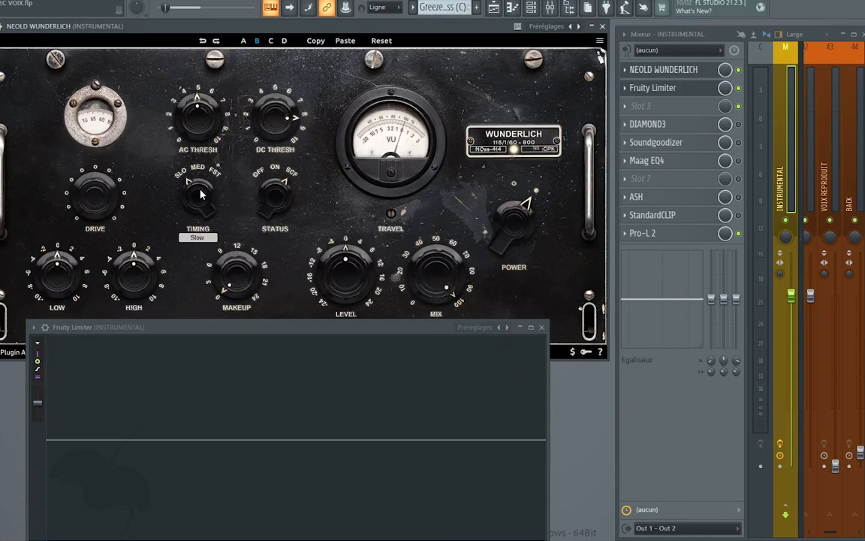
{"action": "left_click", "coordinate": [199, 180]}
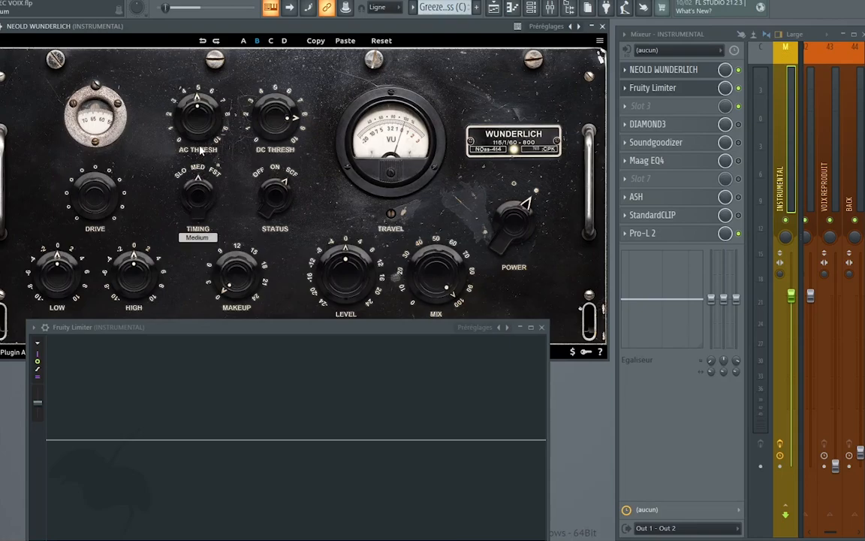
{"action": "left_click", "coordinate": [198, 189]}
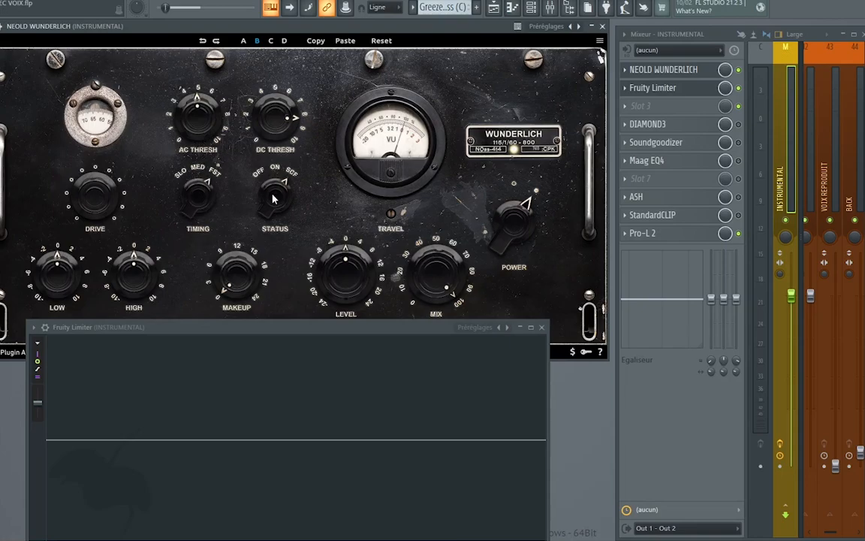
{"action": "left_click_drag", "start_coordinate": [196, 188], "coordinate": [208, 281]}
- Raise the Fruity Limiter window to show its full waveform, and set WUNDERLICH's Timing to Medium and AC Thresh to 10.0
{"action": "left_click_drag", "start_coordinate": [237, 330], "coordinate": [247, 278]}
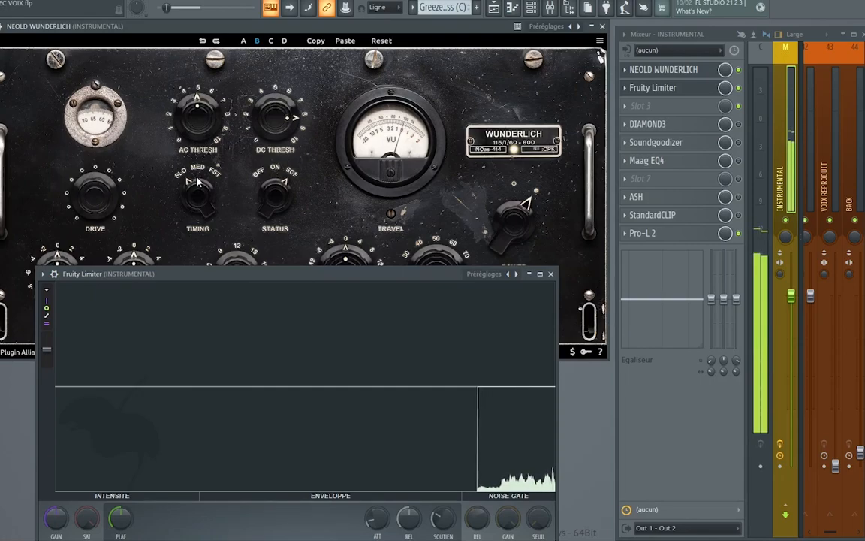
{"action": "left_click_drag", "start_coordinate": [200, 194], "coordinate": [204, 169]}
{"action": "left_click_drag", "start_coordinate": [197, 113], "coordinate": [211, 46]}
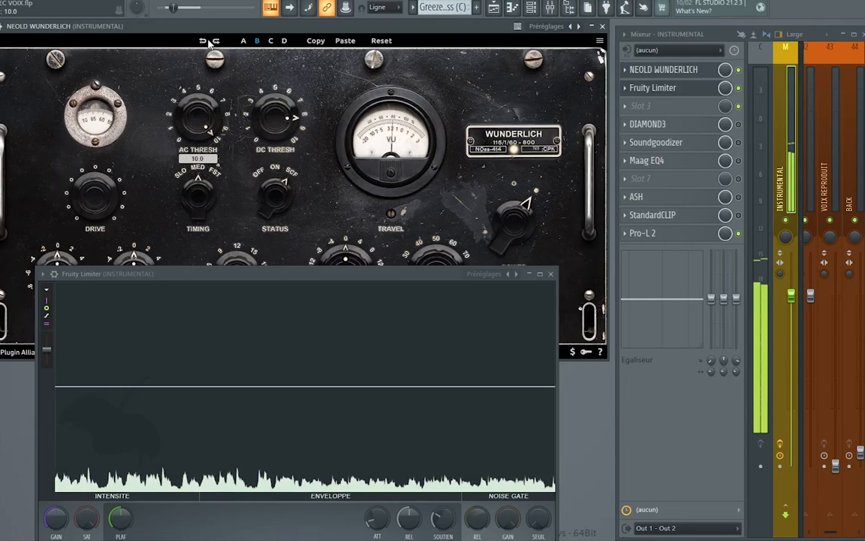
- Switch WUNDERLICH's Status to Off to hear the signal without compression, and set it to On
{"action": "left_click_drag", "start_coordinate": [275, 192], "coordinate": [273, 309]}
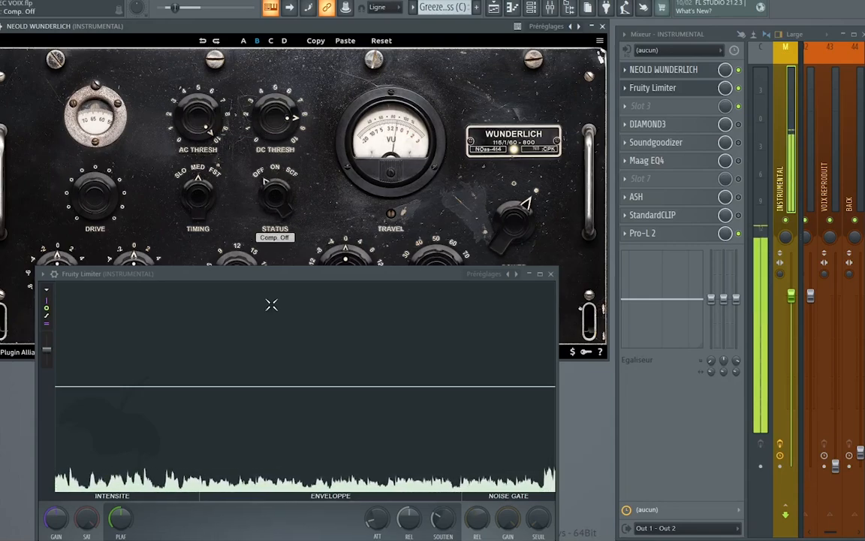
{"action": "left_click_drag", "start_coordinate": [231, 128], "coordinate": [223, 1]}
{"action": "left_click", "coordinate": [272, 171]}
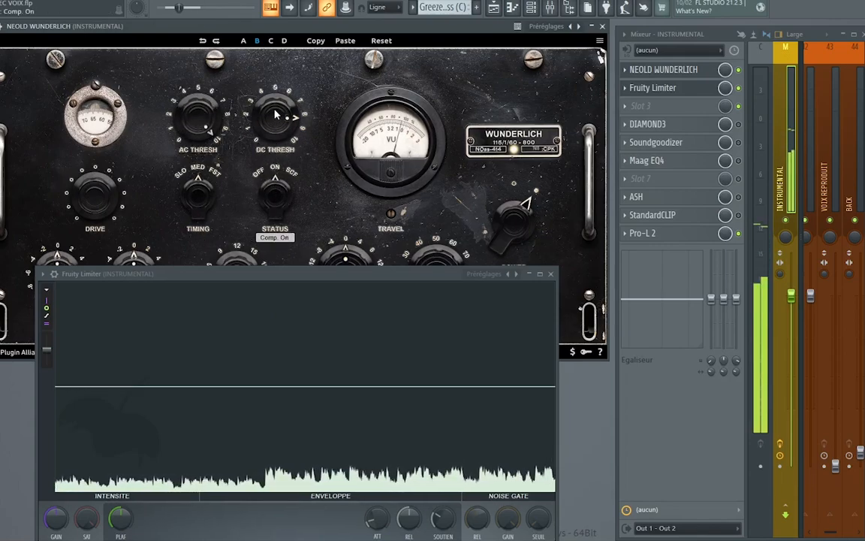
- Set WUNDERLICH's AC Thresh to about 4.8 and DC Thresh to 8.7, and close Fruity Limiter
{"action": "left_click_drag", "start_coordinate": [200, 115], "coordinate": [200, 178]}
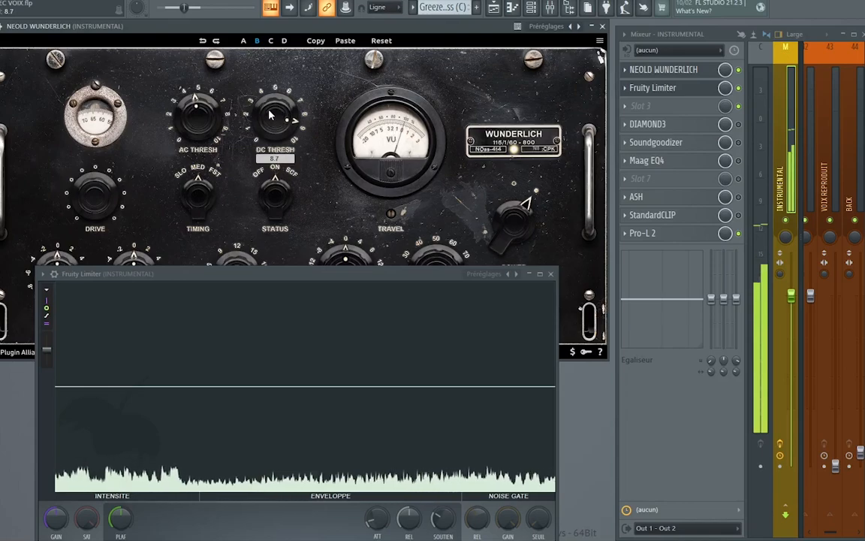
{"action": "left_click", "coordinate": [551, 275]}
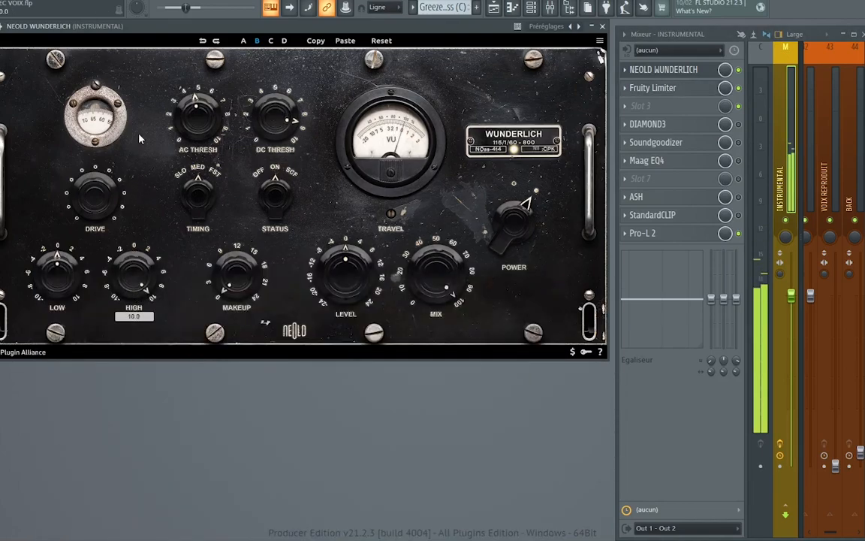
- Test WUNDERLICH's High and Low at both 10.0 and -10.0, and set High to 10.0, Low to 1.4 and Makeup to 5.4 dB
{"action": "left_click_drag", "start_coordinate": [138, 69], "coordinate": [138, 538]}
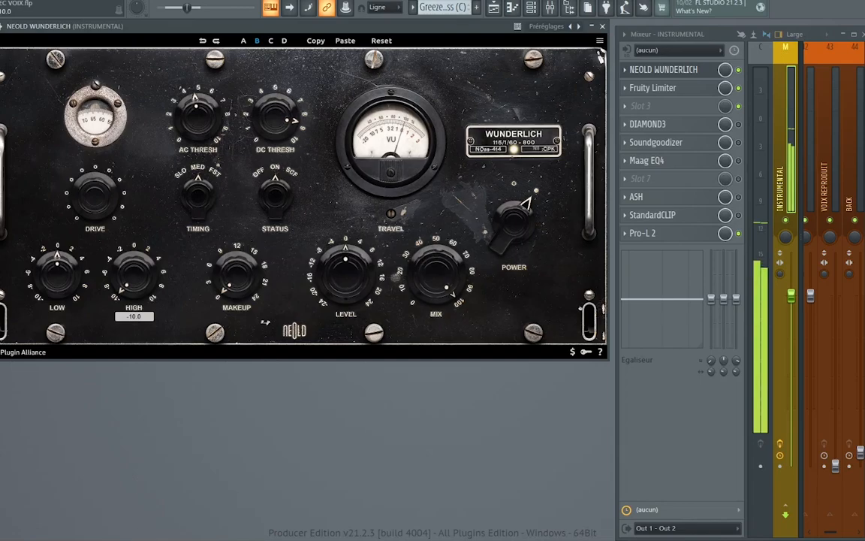
{"action": "left_click_drag", "start_coordinate": [57, 274], "coordinate": [73, 1]}
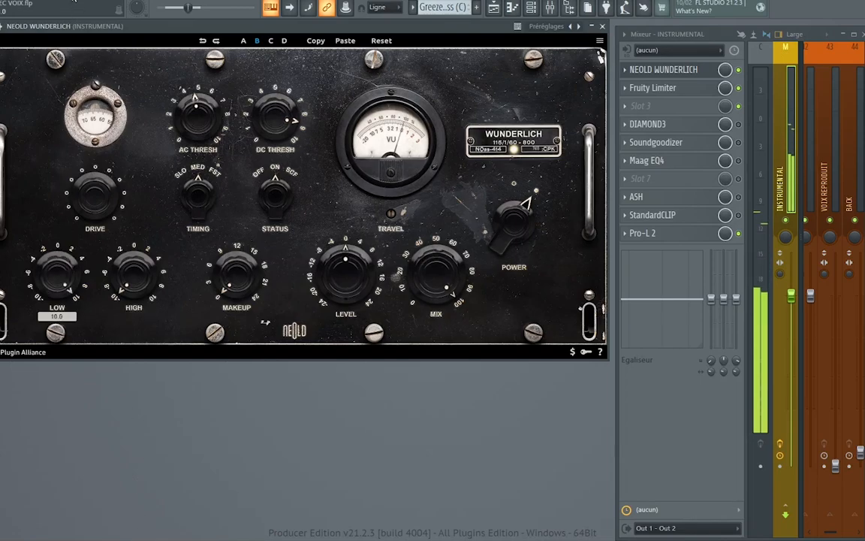
{"action": "left_click_drag", "start_coordinate": [63, 280], "coordinate": [79, 453]}
{"action": "left_click_drag", "start_coordinate": [136, 281], "coordinate": [127, 142]}
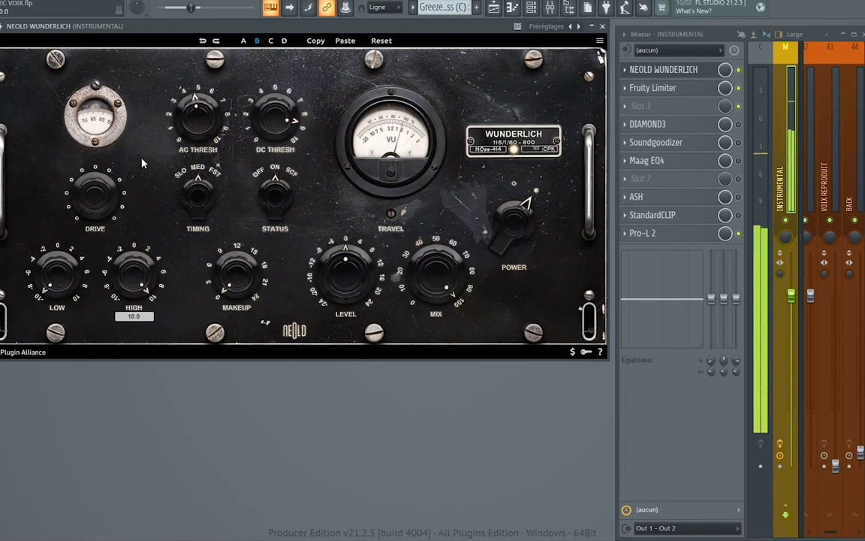
{"action": "left_click_drag", "start_coordinate": [57, 276], "coordinate": [64, 213]}
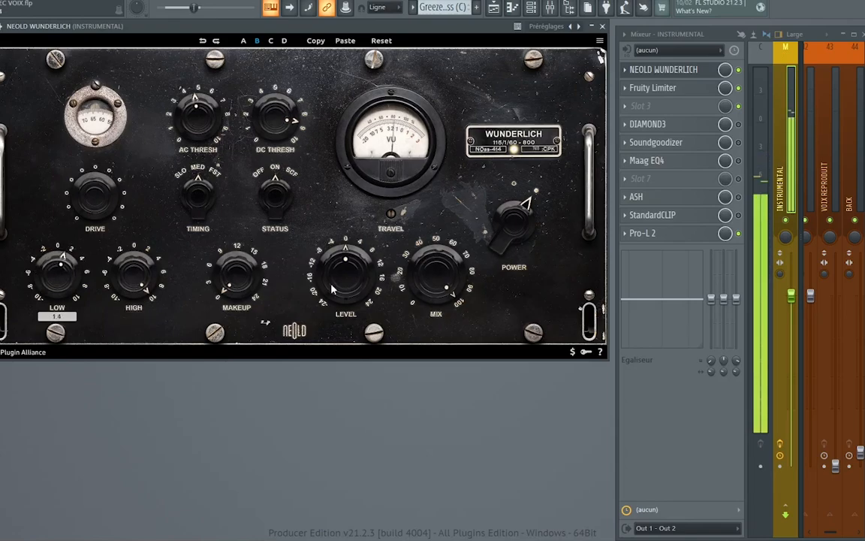
{"action": "left_click_drag", "start_coordinate": [237, 291], "coordinate": [235, 263]}
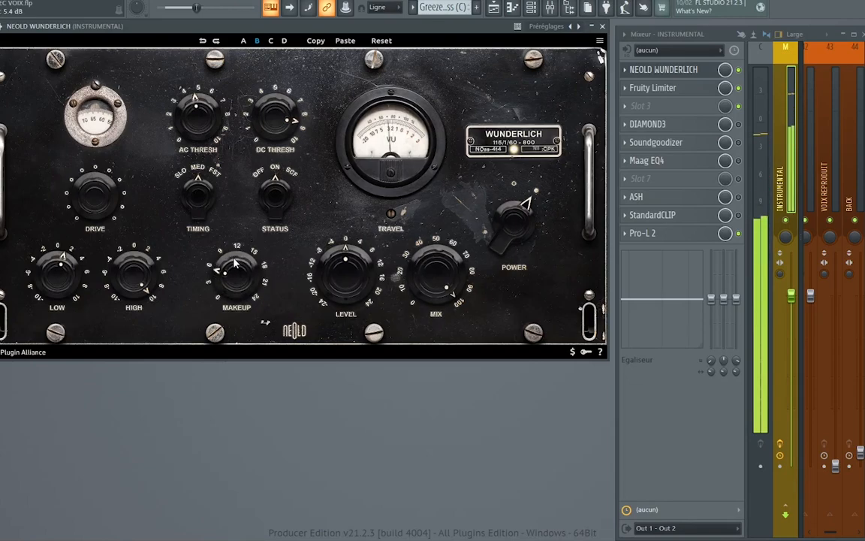
- Switch off WUNDERLICH's Power and recall its settings slot A
{"action": "left_click", "coordinate": [516, 214]}
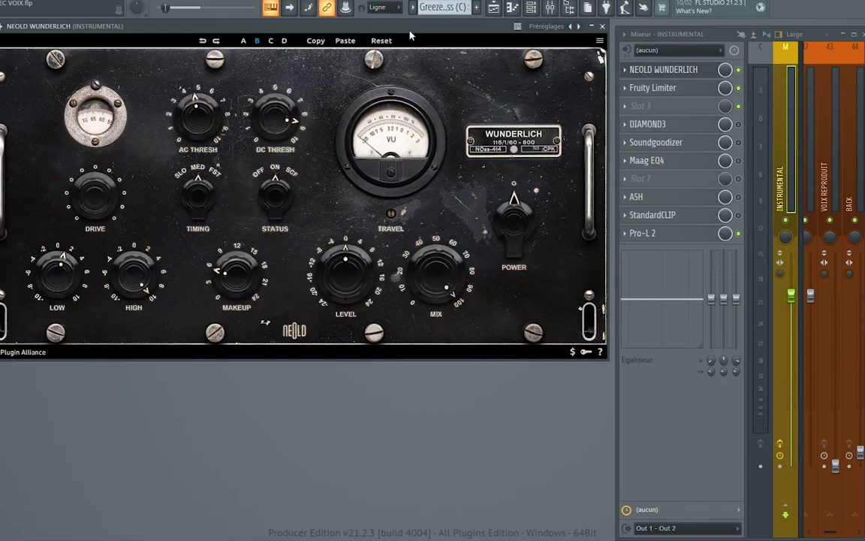
{"action": "left_click", "coordinate": [243, 42]}
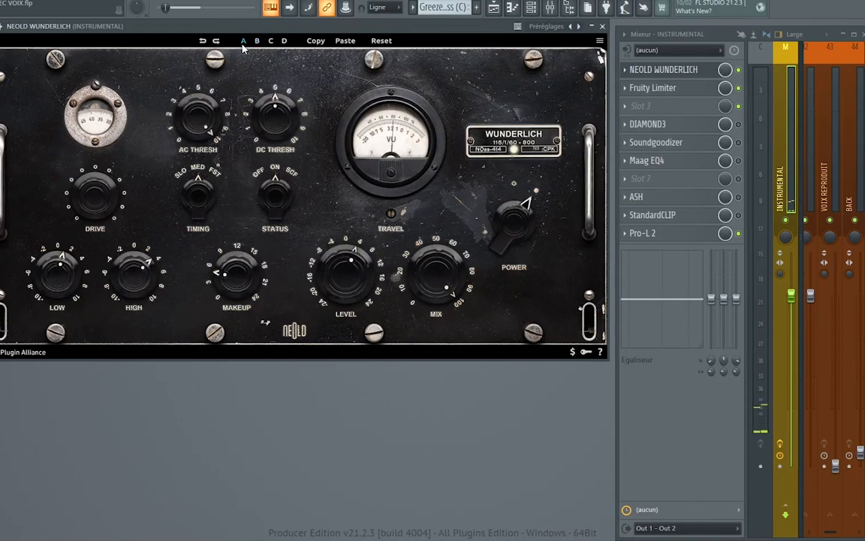